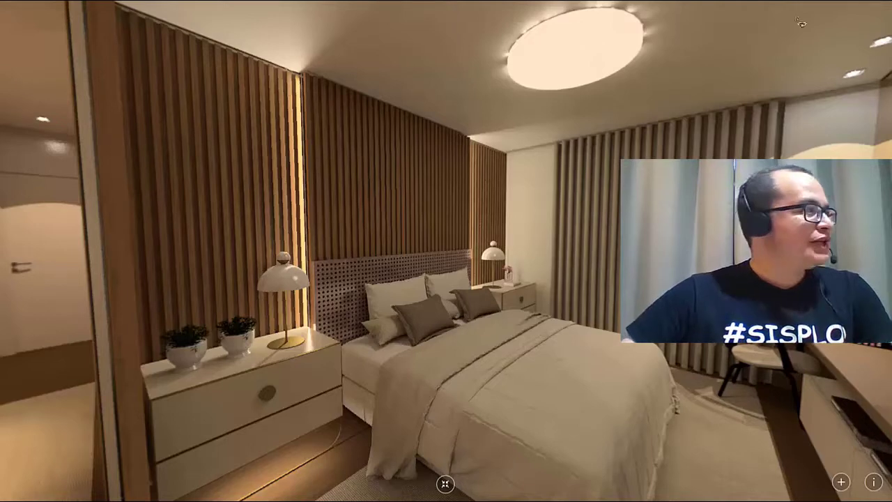
- Exit the fullscreen 360° bedroom viewer to return to the room panorama gallery
{"action": "key", "text": "Escape"}
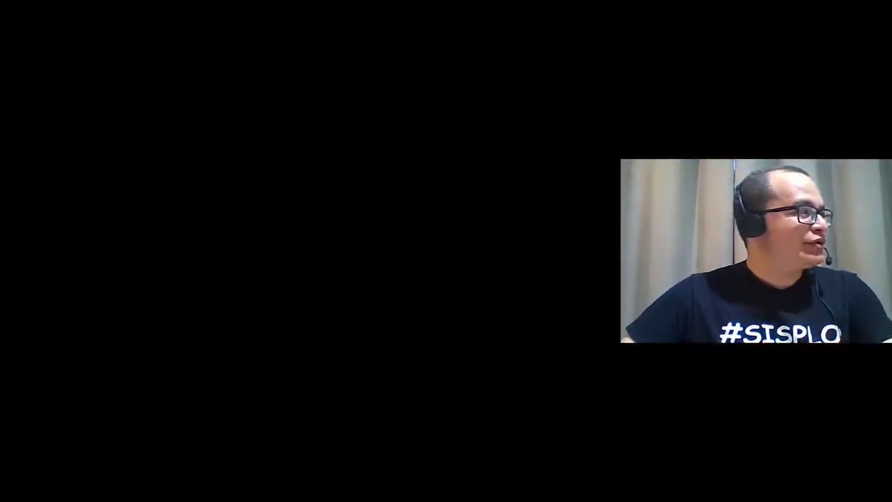
- Load the David Pinto Consultoria home page and open a new blank browser tab
{"action": "scroll", "coordinate": [534, 248], "scroll_direction": "up", "scroll_amount": 10}
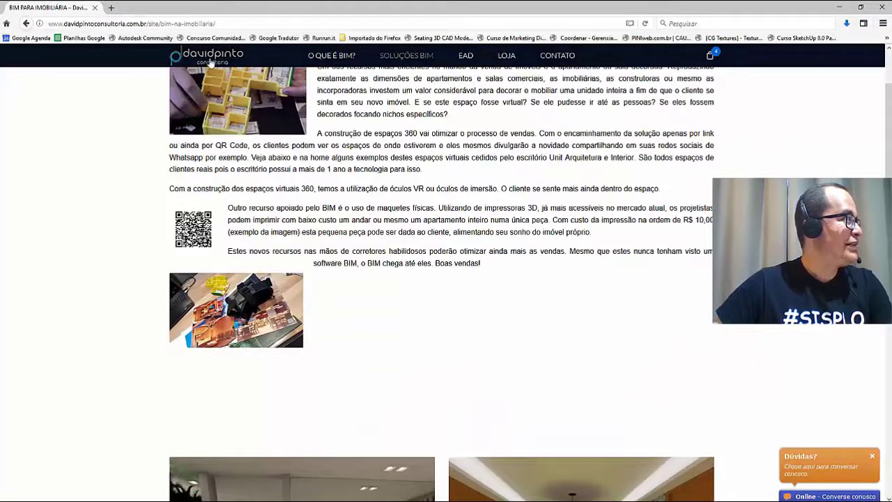
{"action": "left_click", "coordinate": [212, 64]}
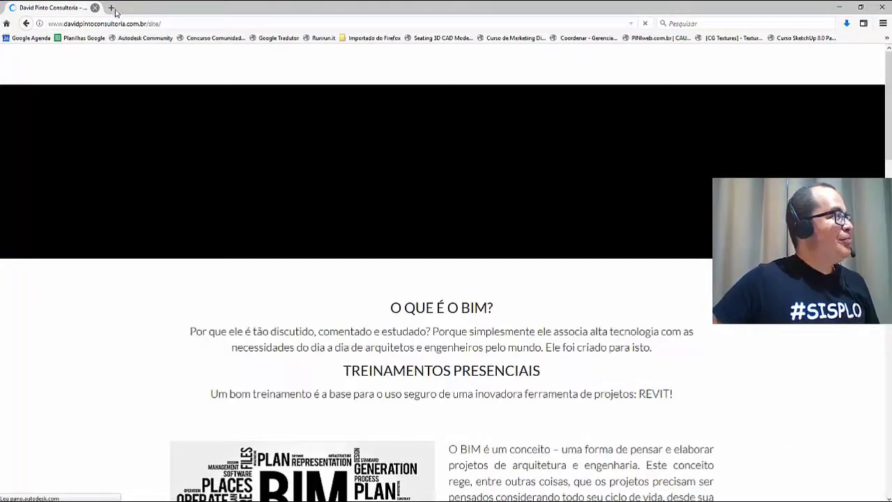
{"action": "left_click", "coordinate": [111, 8]}
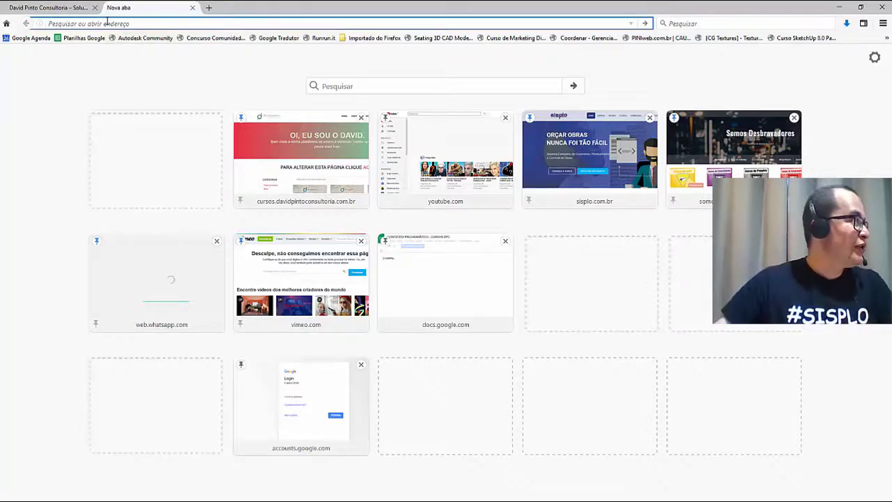
- Search Google for 'revit estudante download' from the new tab
{"action": "left_click", "coordinate": [399, 87]}
{"action": "type", "text": "revit estu"}
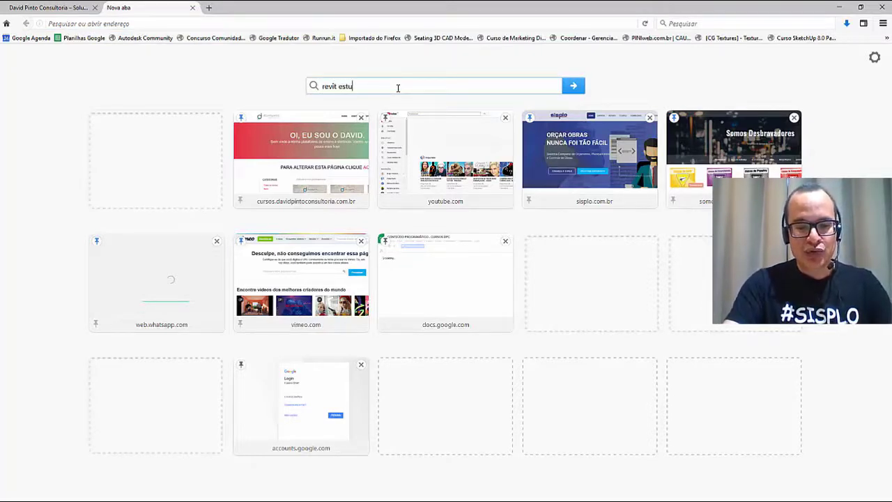
{"action": "type", "text": "dante download"}
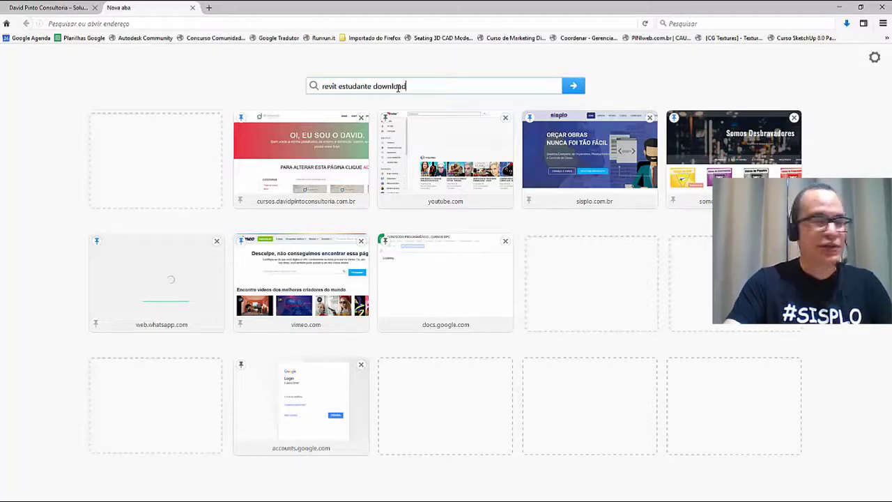
{"action": "key", "text": "Return"}
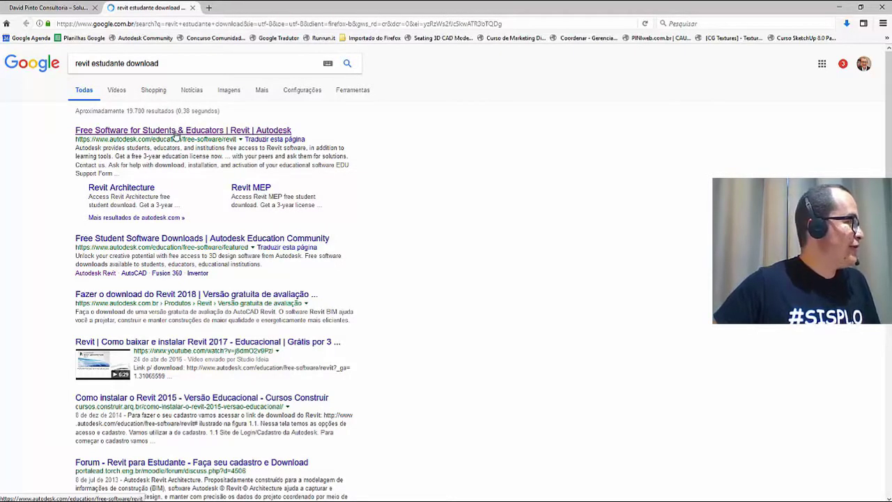
- Open the 'Free Software for Students & Educators | Revit | Autodesk' result
{"action": "left_click", "coordinate": [177, 135]}
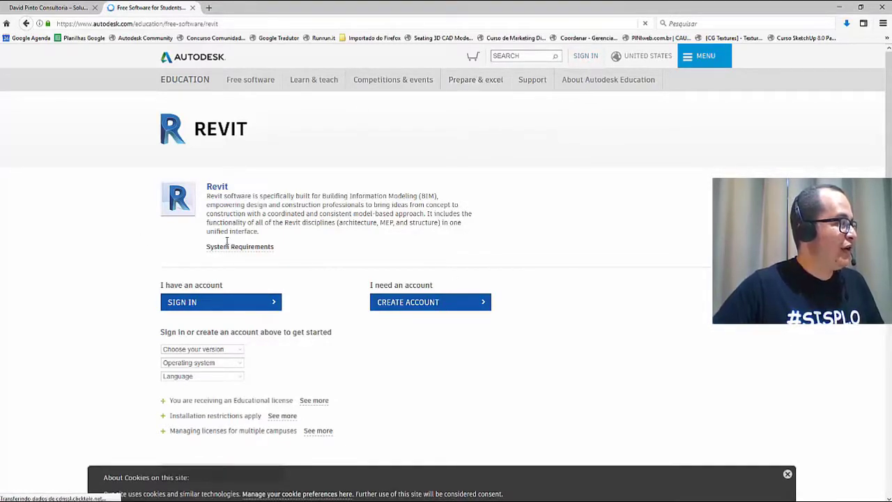
- Go to the Autodesk account sign-in page from the Revit education page
{"action": "left_click", "coordinate": [276, 308]}
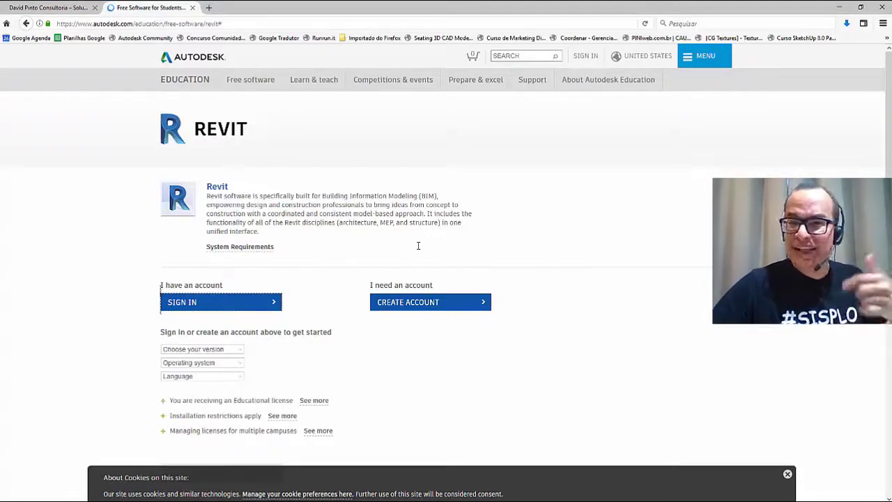
{"action": "left_click", "coordinate": [584, 58]}
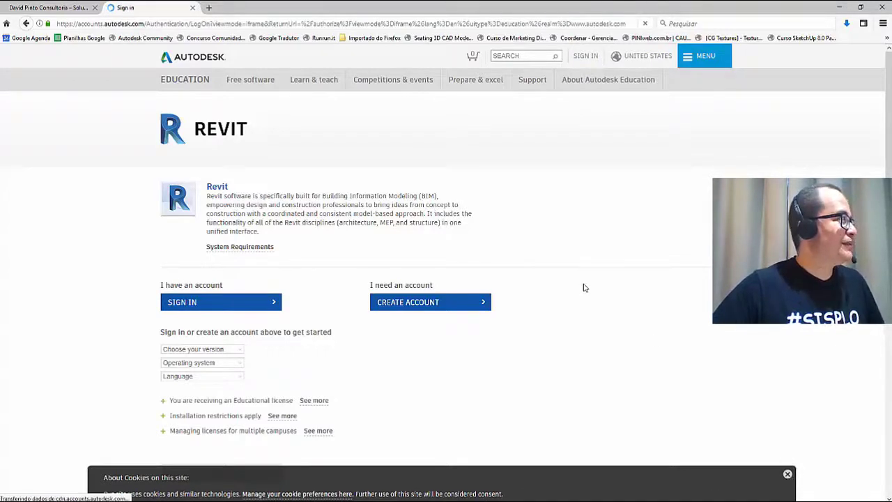
- Sign in to the Autodesk account using the saved e-mail address
{"action": "left_click", "coordinate": [392, 131]}
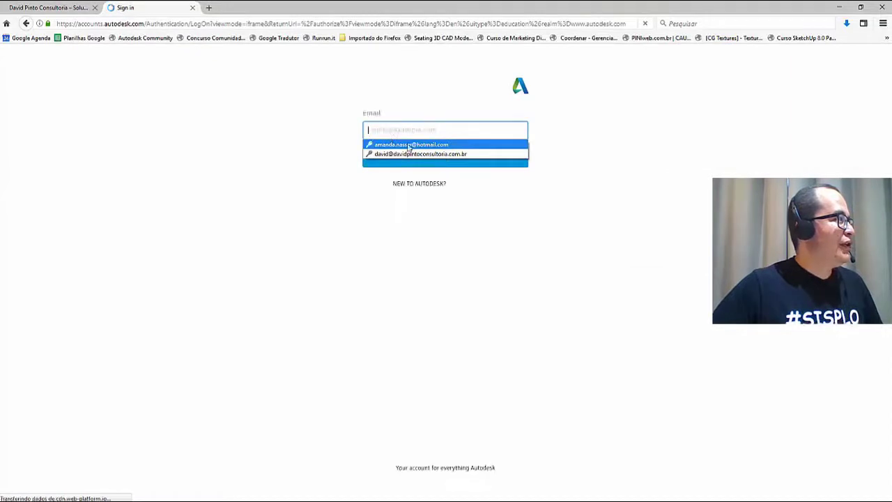
{"action": "left_click", "coordinate": [419, 153]}
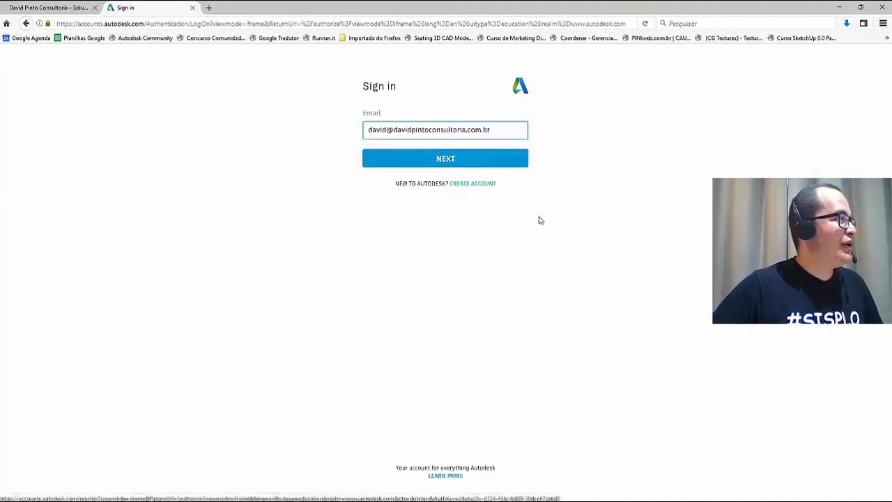
{"action": "left_click", "coordinate": [449, 162]}
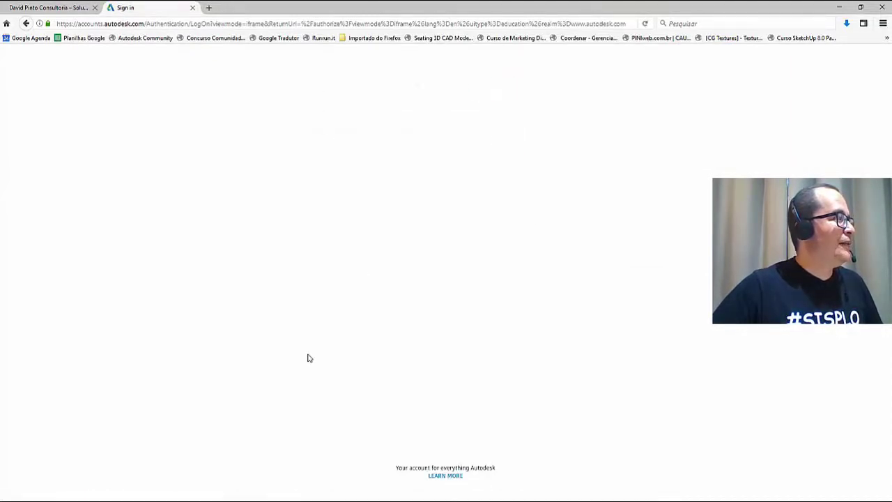
{"action": "left_click", "coordinate": [450, 197]}
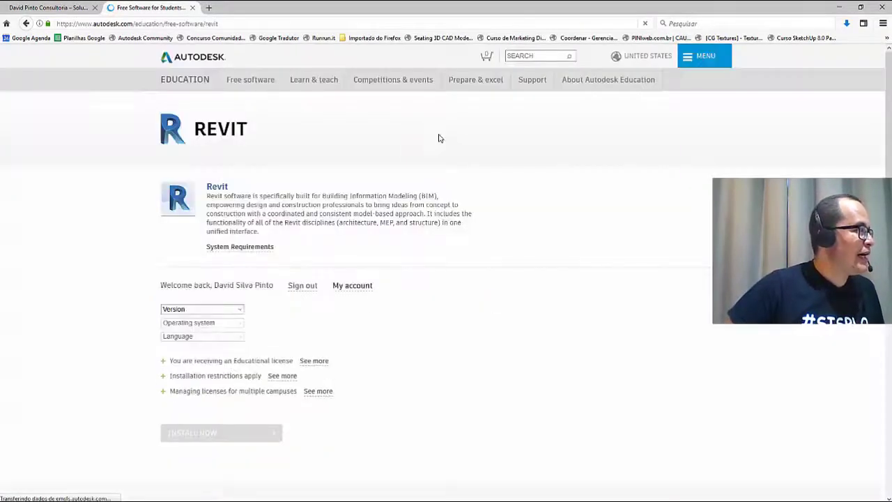
- Choose Revit 2018, Windows 64-bit and Português to reveal the serial number and product key
{"action": "left_click", "coordinate": [240, 311]}
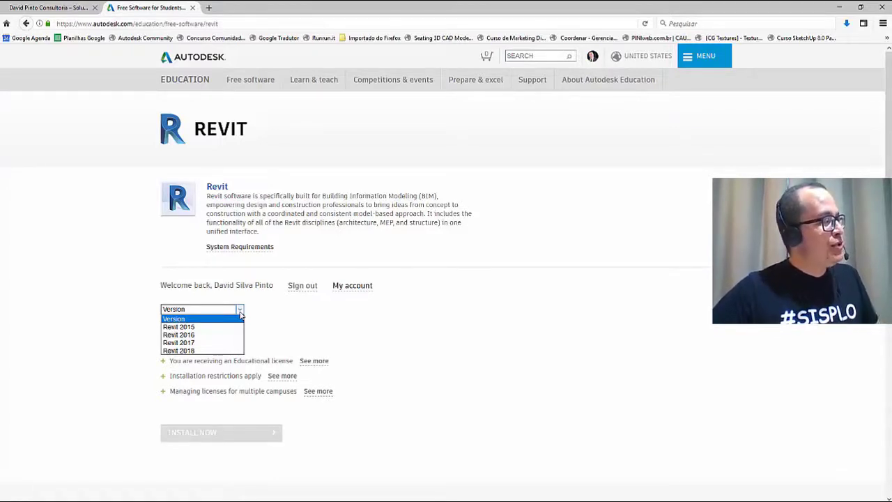
{"action": "left_click", "coordinate": [196, 350]}
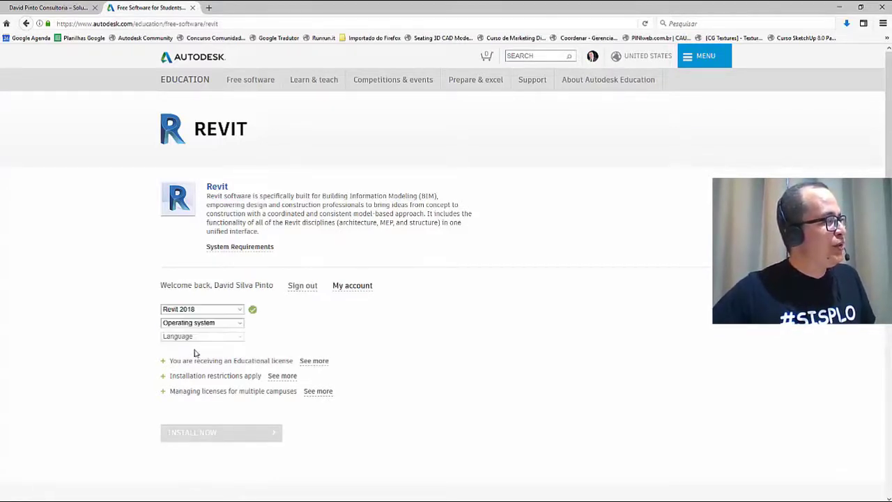
{"action": "left_click", "coordinate": [240, 324]}
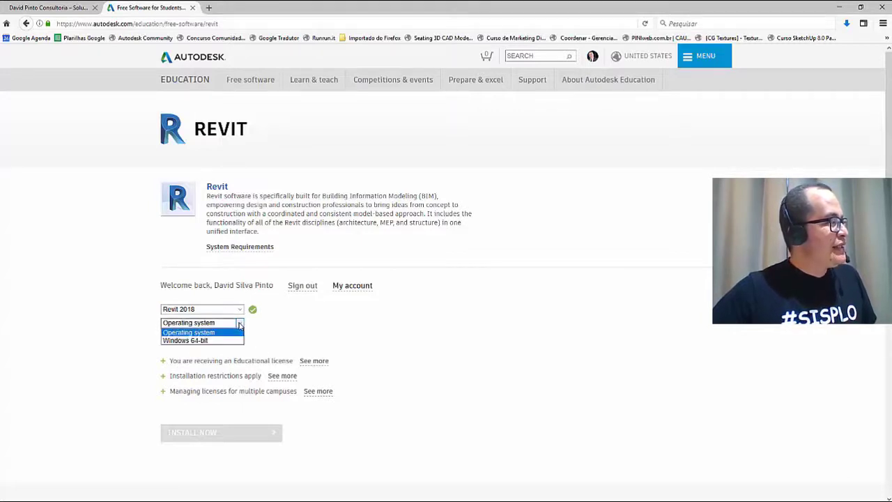
{"action": "left_click", "coordinate": [203, 341]}
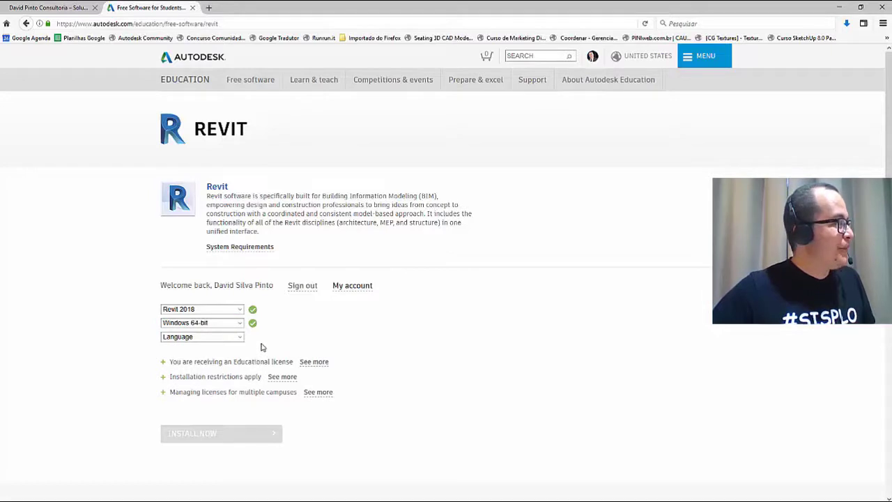
{"action": "left_click", "coordinate": [240, 337]}
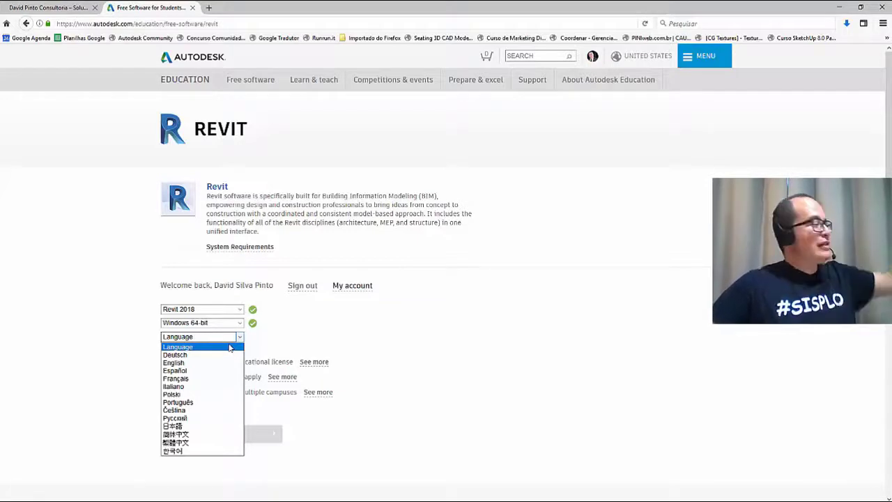
{"action": "left_click", "coordinate": [201, 403]}
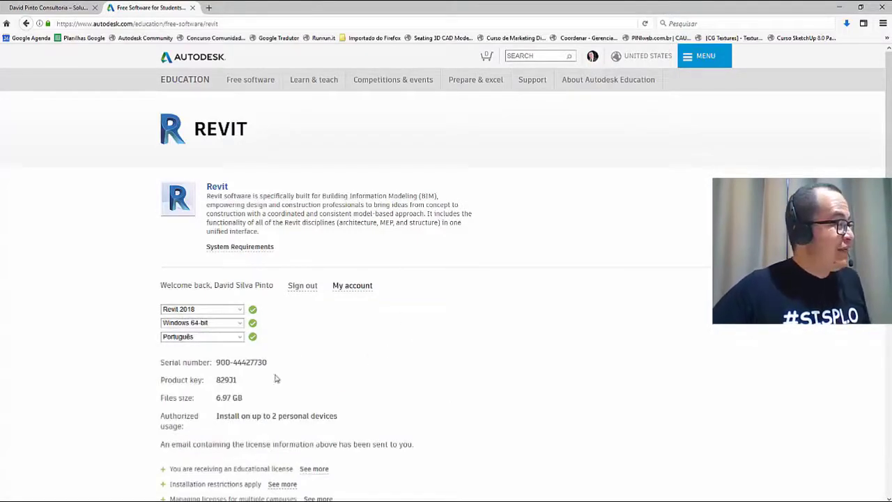
{"action": "scroll", "coordinate": [322, 365], "scroll_direction": "down", "scroll_amount": 3}
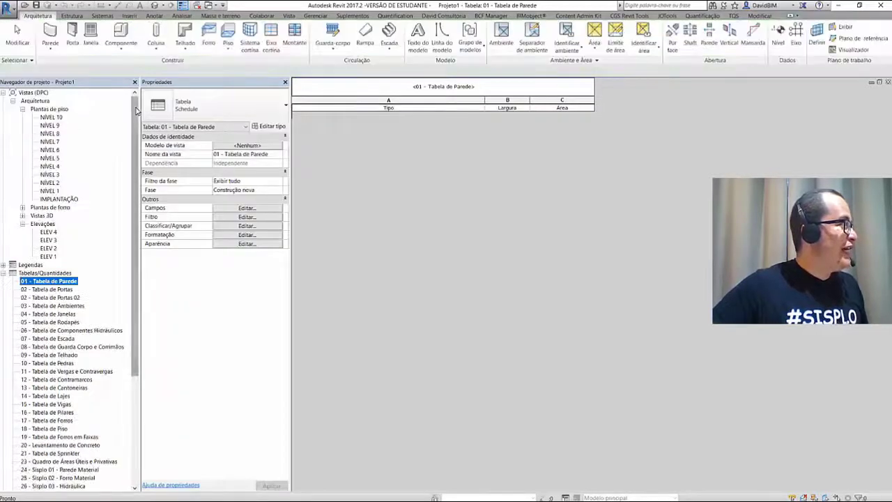
- Open the NÍVEL 1 floor plan from Plantas de piso in the Project Browser
{"action": "double_click", "coordinate": [51, 193]}
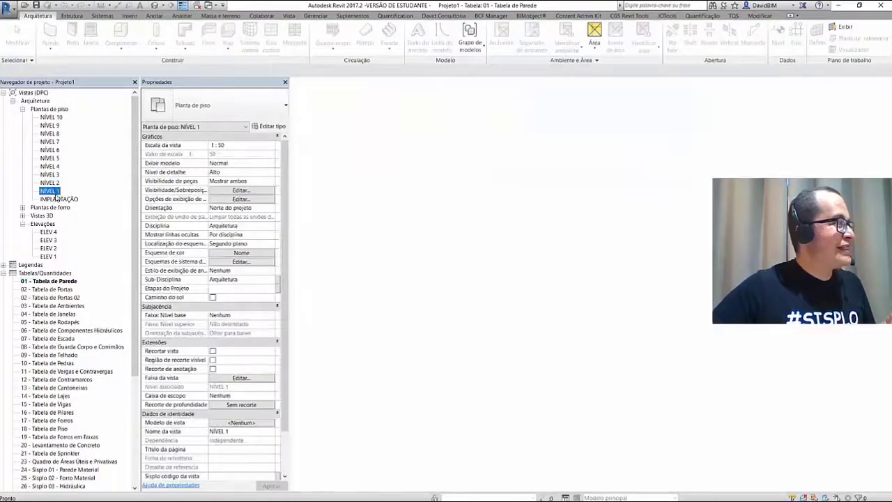